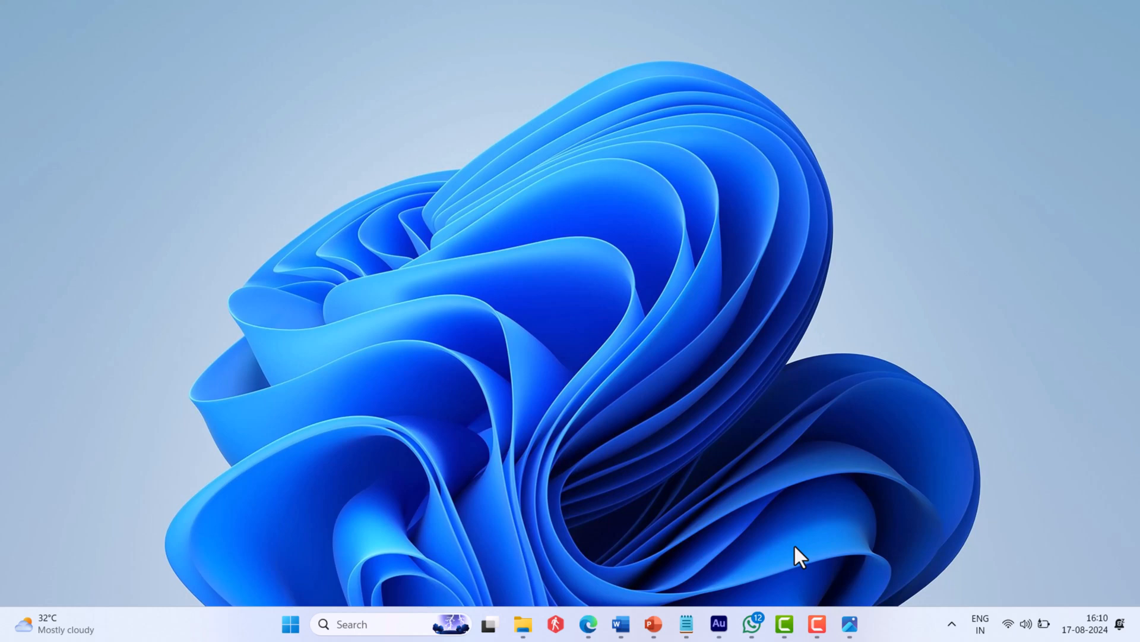
Show the BlueStacks 'Error: Virtualization Disabled' screenshot in Photos from the taskbar.
click(850, 623)
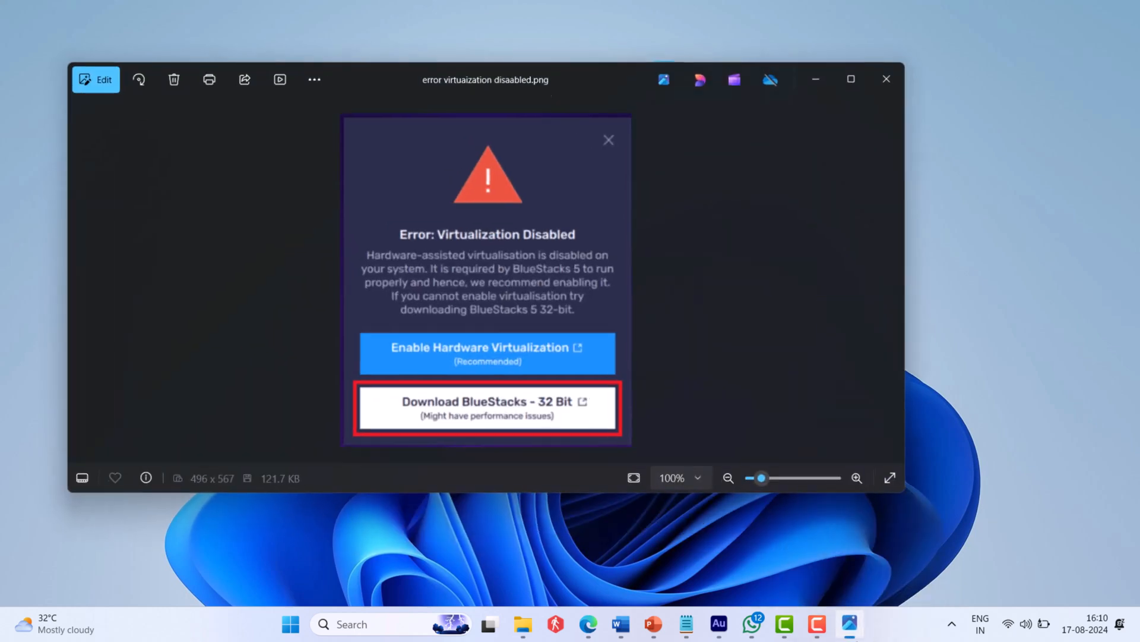